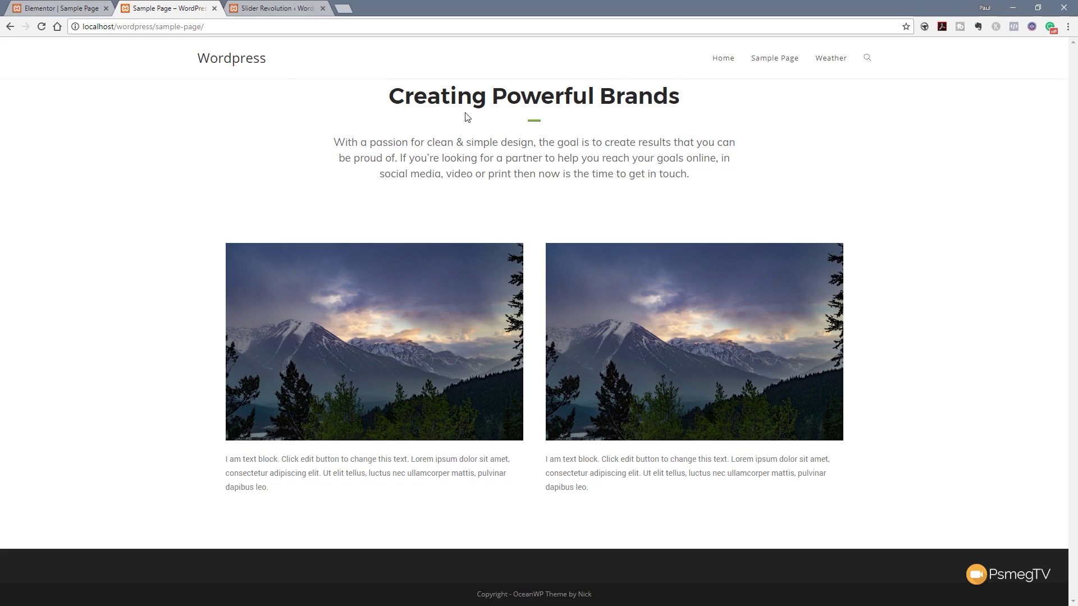
# Step: Switch to the tab with the BlendModeHeader1 slider's Slider Revolution settings page
pyautogui.hotkey('ctrl', 'Tab')
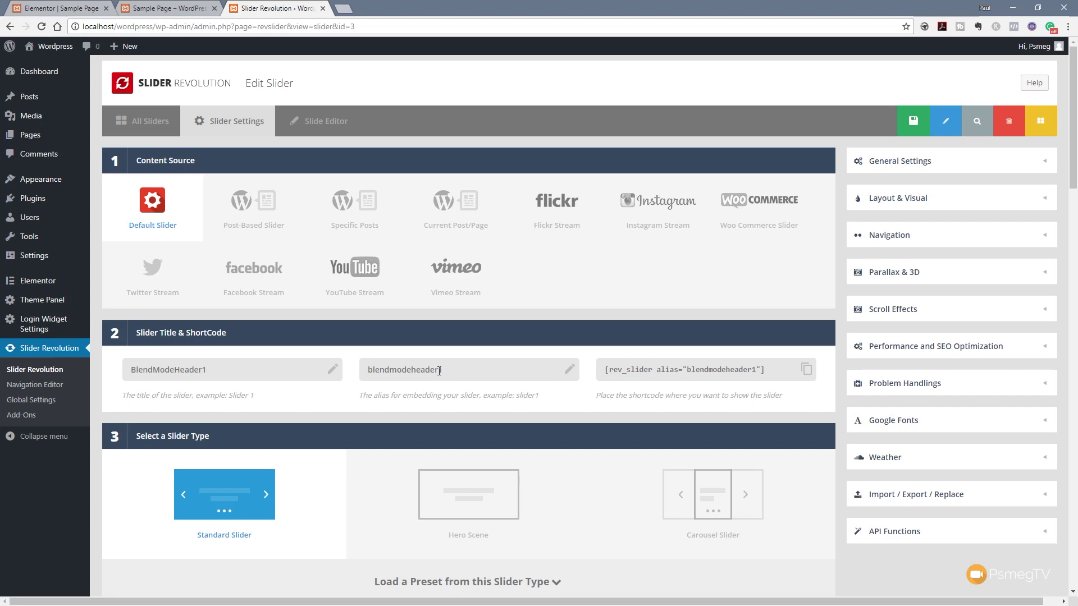
# Step: Copy the BlendModeHeader1 rev_slider shortcode to the clipboard, then go to the Elementor tab
pyautogui.click(769, 375)
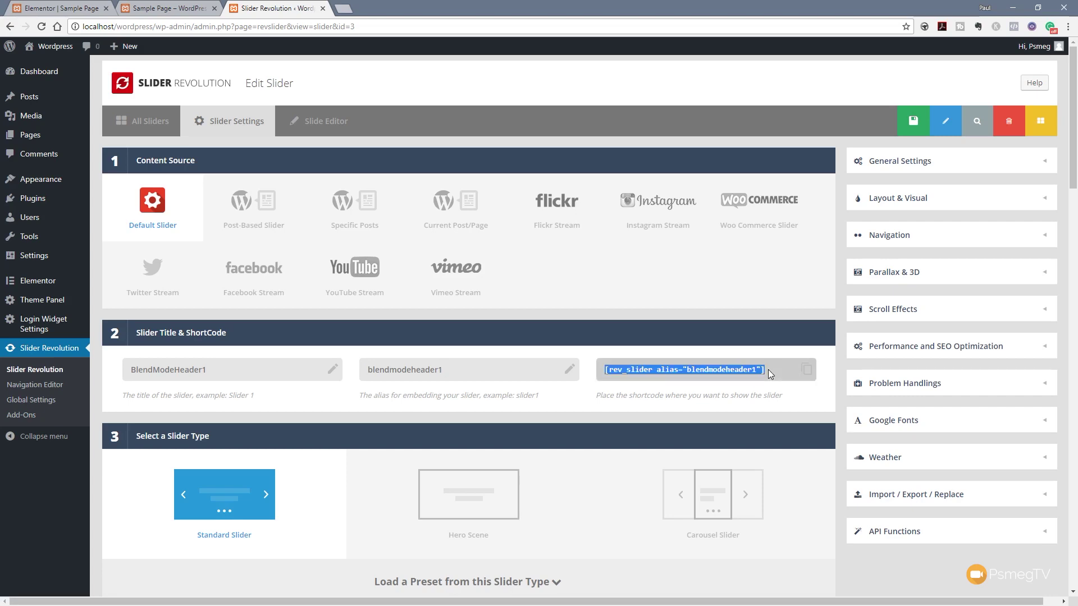
pyautogui.rightClick(754, 371)
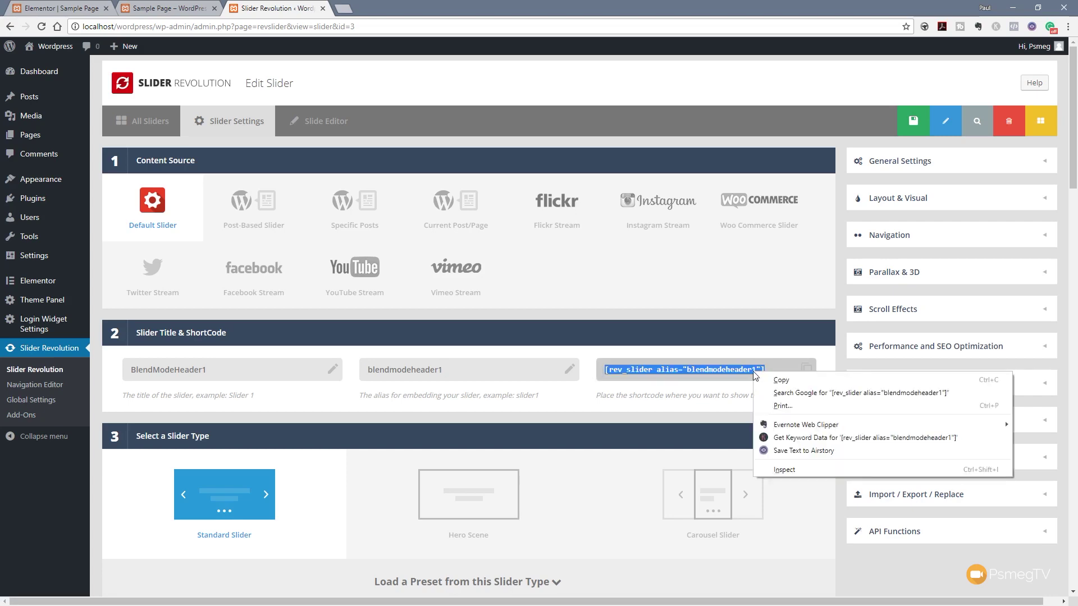
pyautogui.click(782, 380)
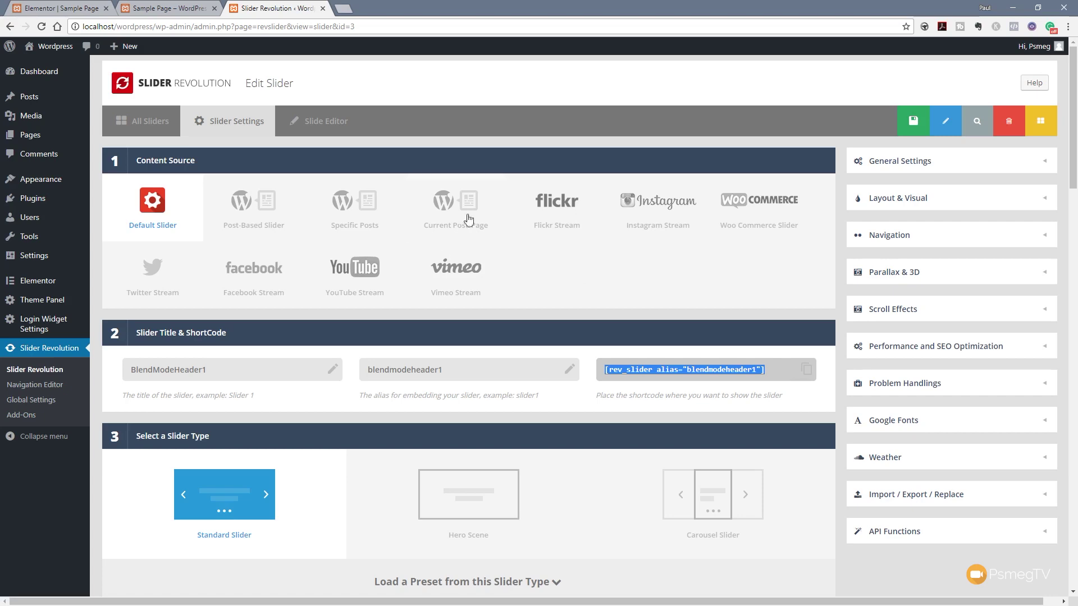
pyautogui.click(66, 9)
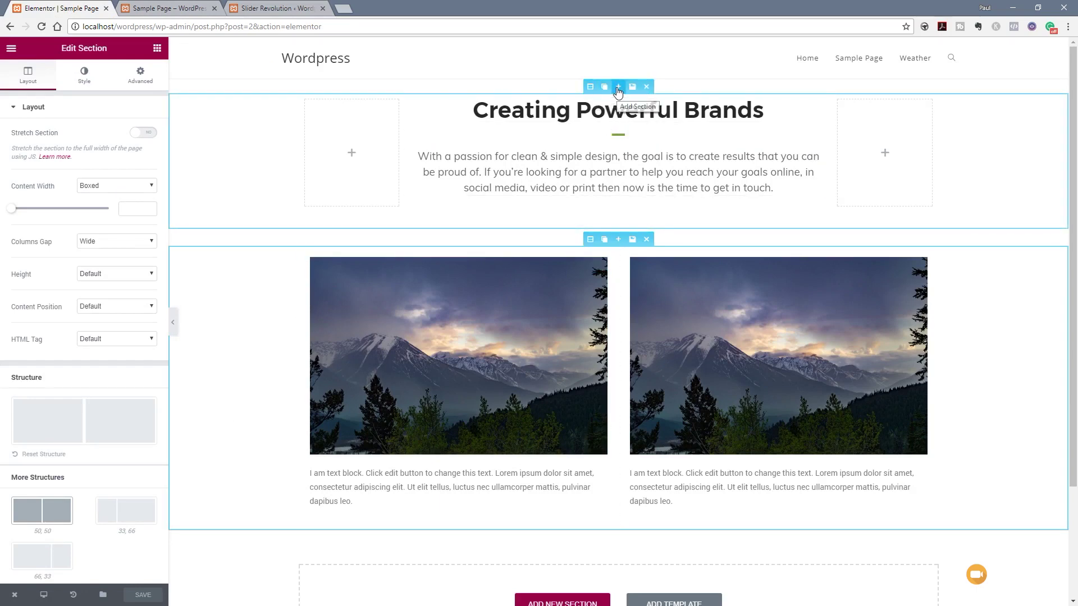
# Step: Insert a single-column section above Creating Powerful Brands and bring up the widget list
pyautogui.click(618, 86)
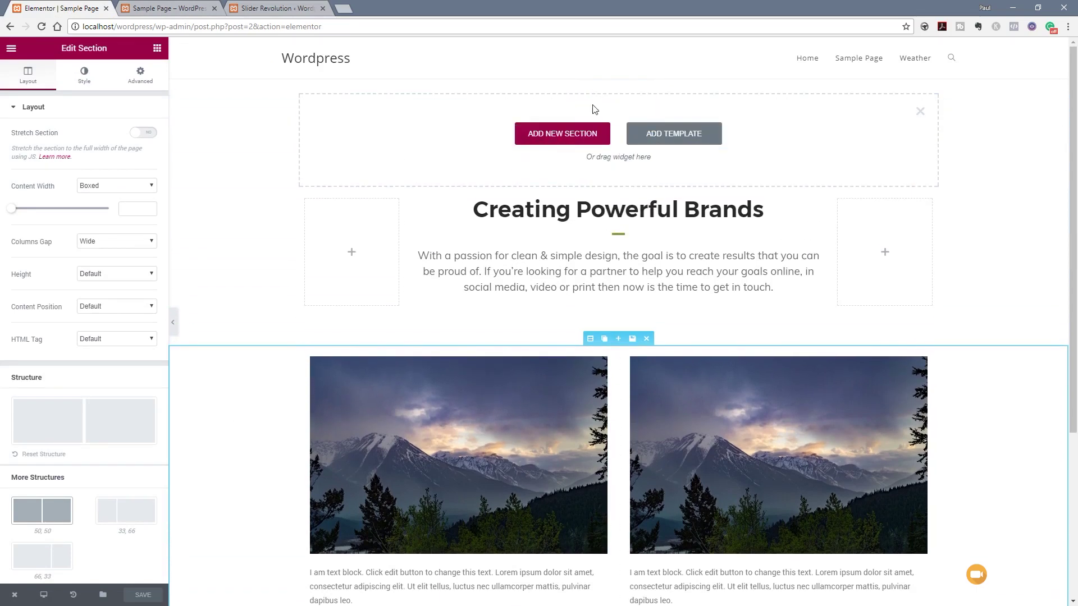
pyautogui.click(550, 140)
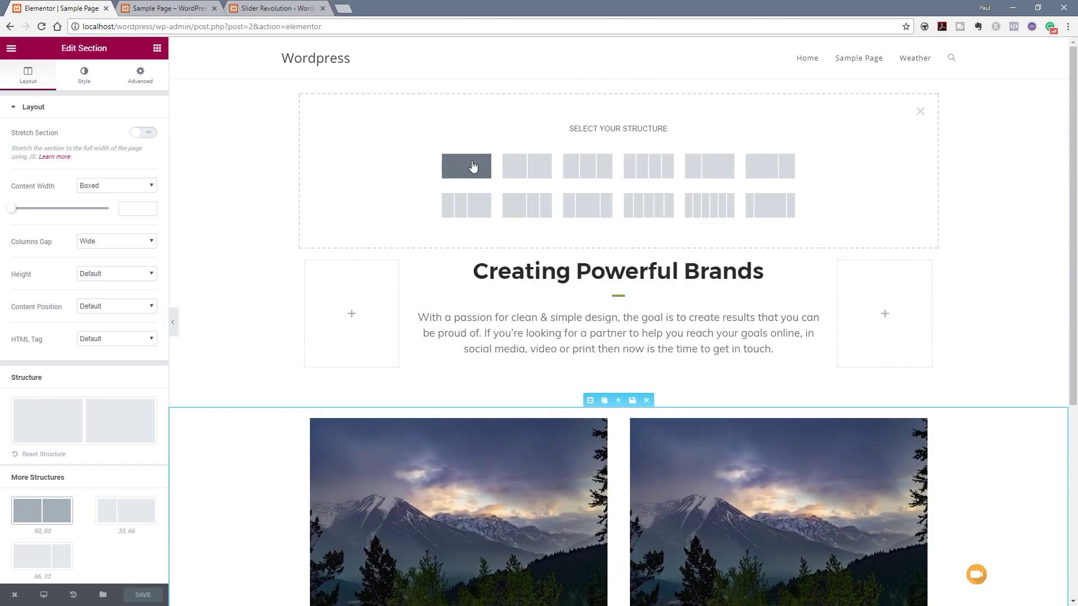
pyautogui.click(473, 166)
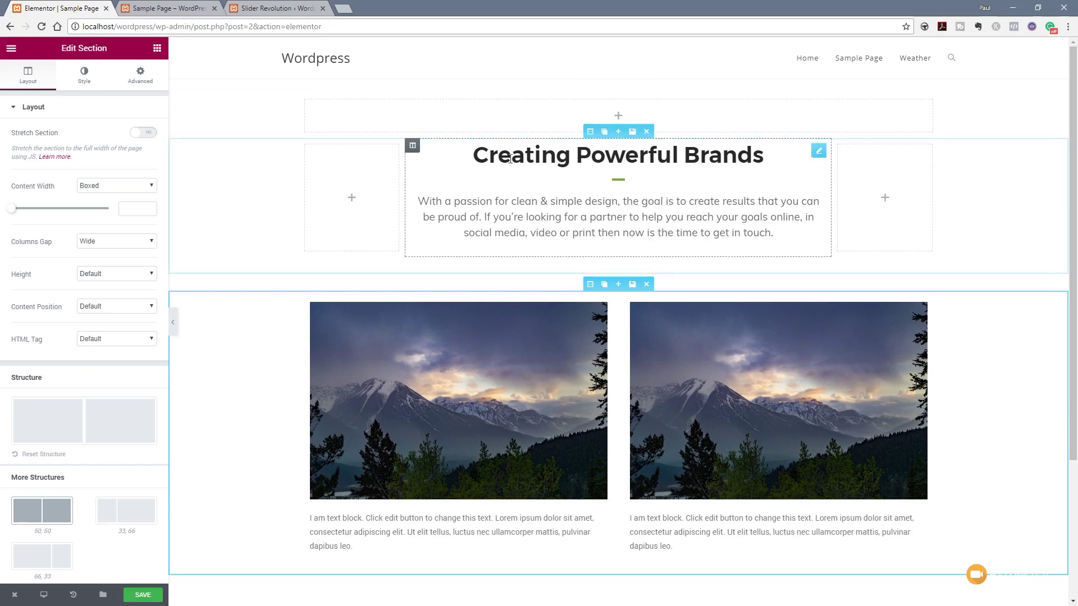
pyautogui.click(157, 50)
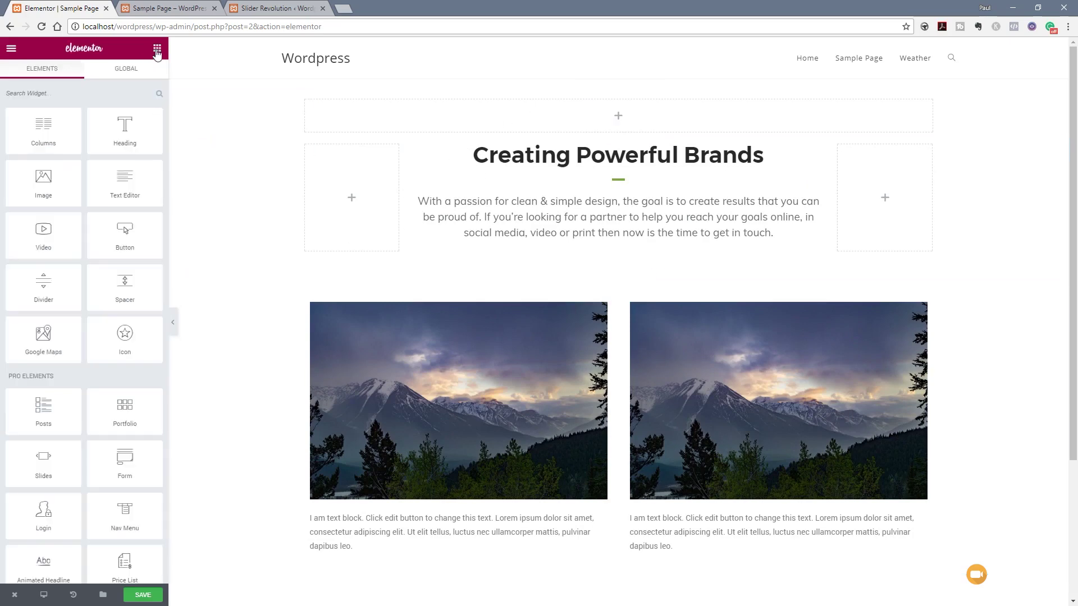
# Step: Search widgets for 'shor' and drag a Shortcode widget into the new top section
pyautogui.click(76, 96)
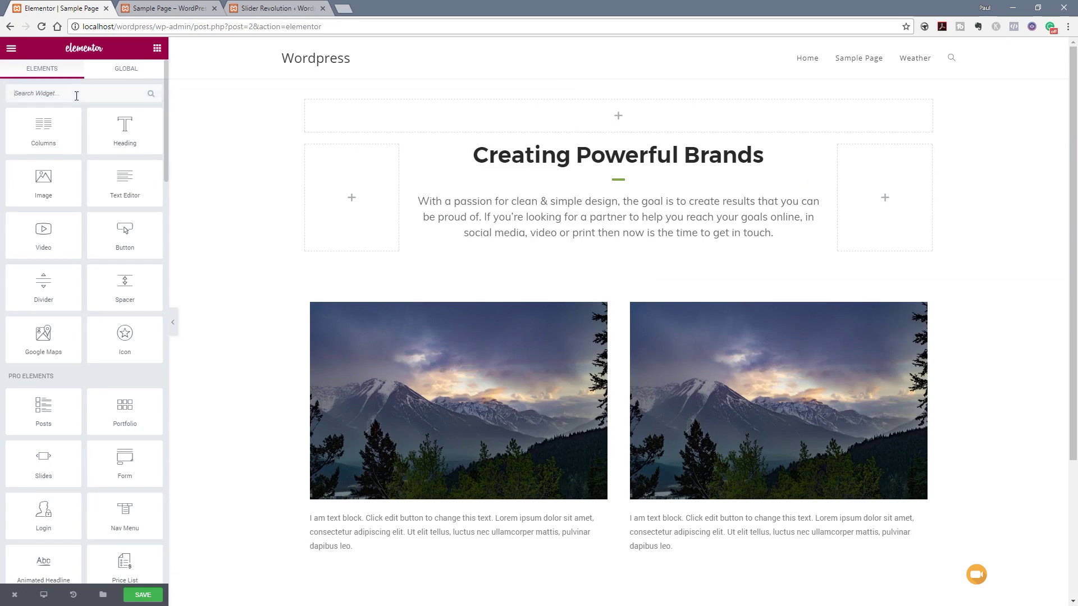
pyautogui.write('shor')
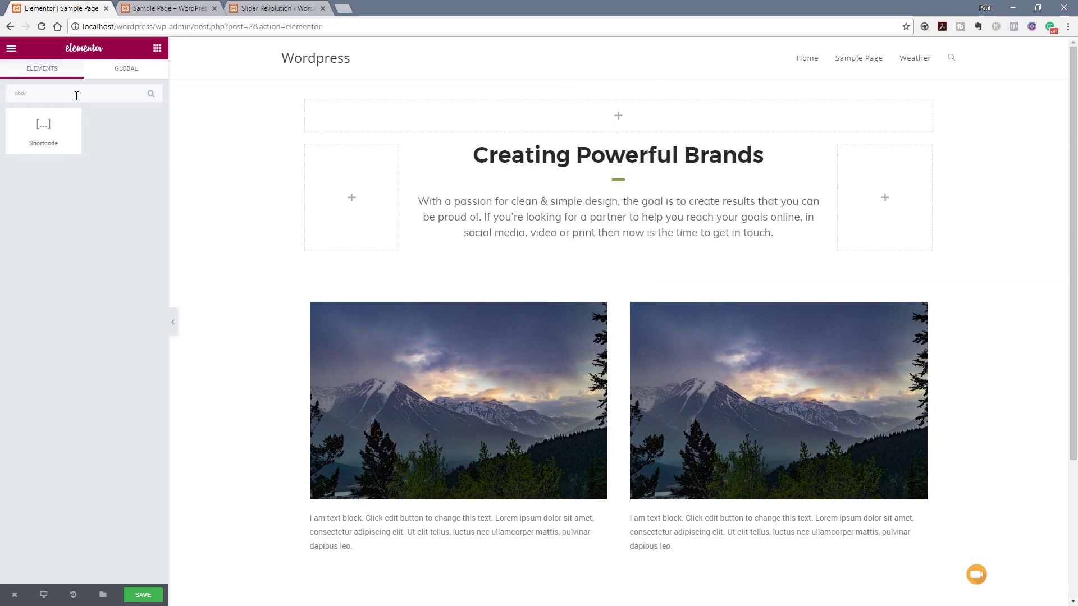
pyautogui.moveTo(44, 128); pyautogui.dragTo(391, 128)
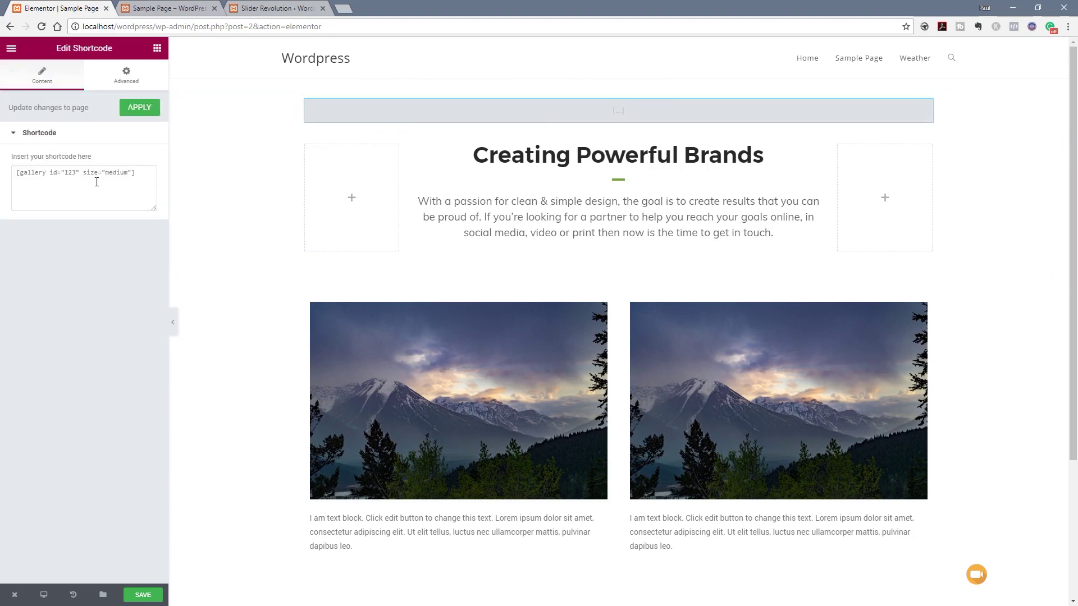
# Step: Replace the widget's sample text with the copied [rev_slider alias="blendmodeheader1"] shortcode
pyautogui.click(116, 173)
pyautogui.hotkey('ctrl', 'a')
pyautogui.hotkey('ctrl', 'v')
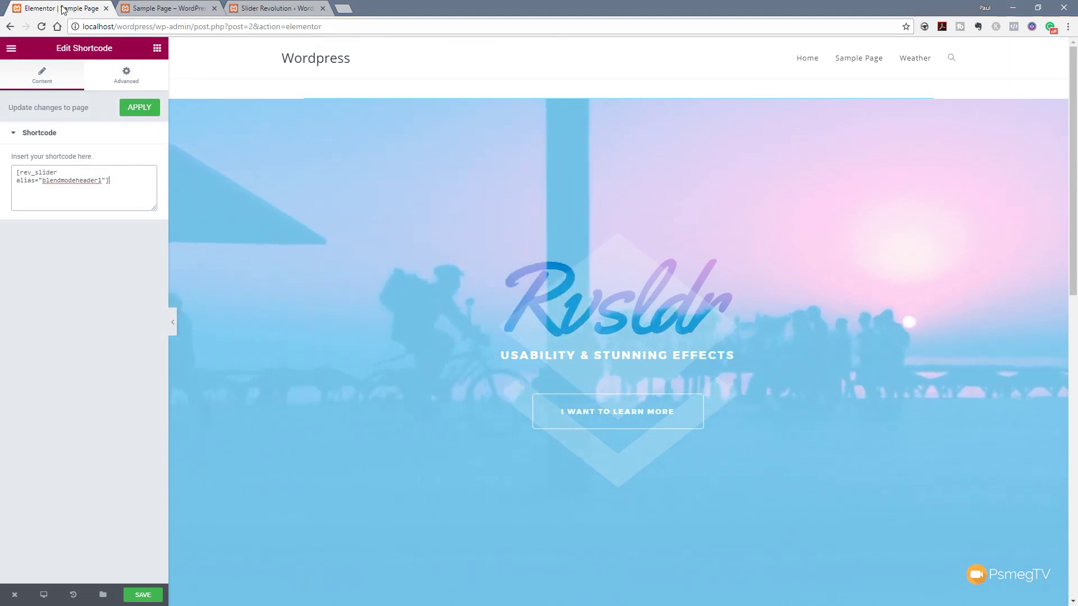
pyautogui.click(128, 78)
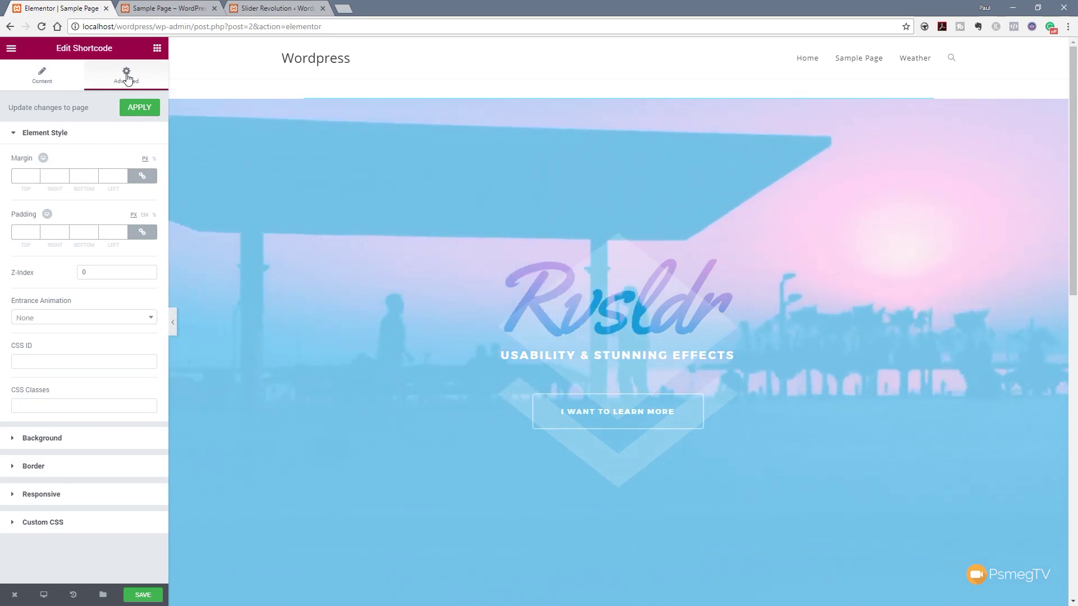
# Step: Set the Shortcode widget's margin and padding to 0 on all sides and apply
pyautogui.click(19, 174)
pyautogui.write('0')
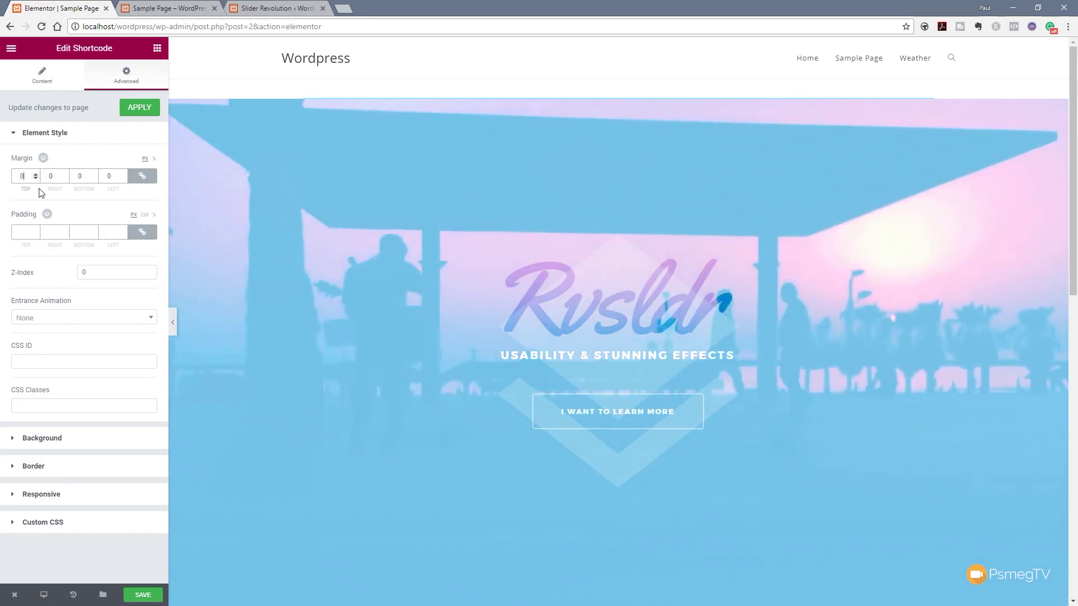
pyautogui.click(20, 231)
pyautogui.write('0')
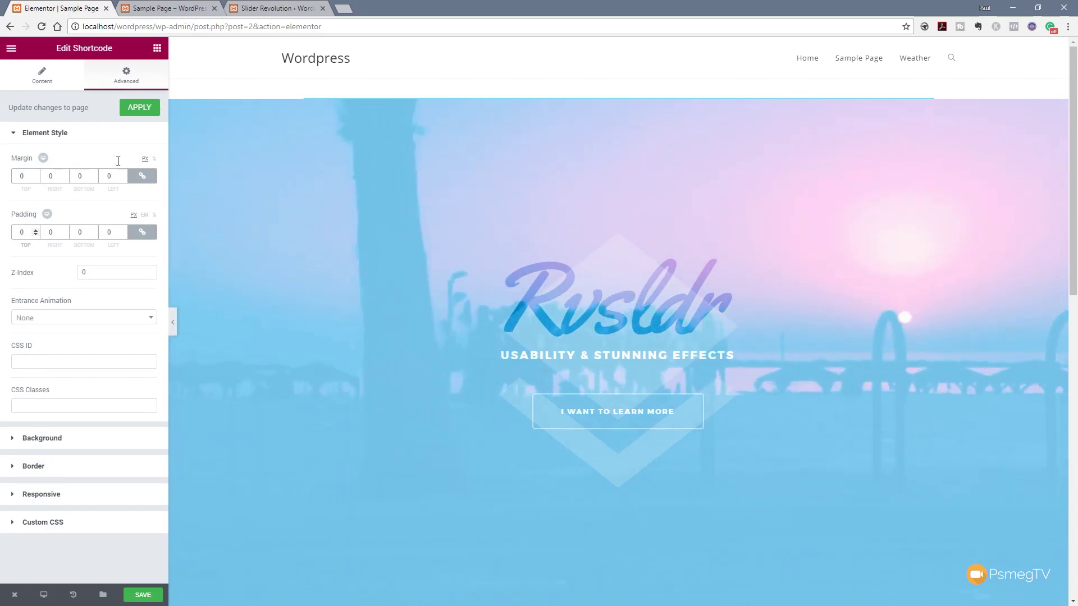
pyautogui.click(136, 110)
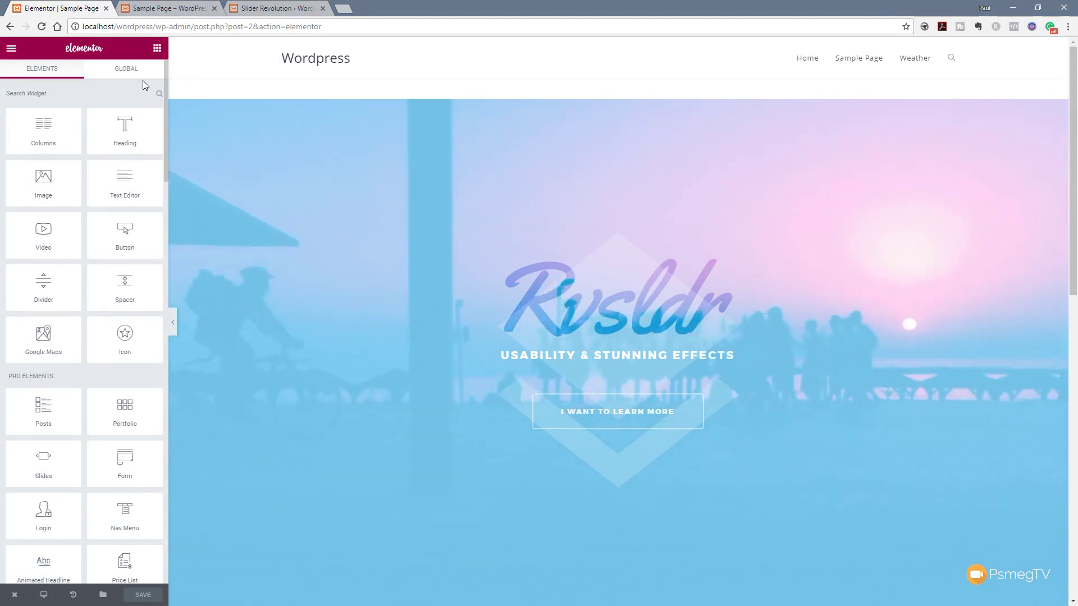
# Step: Check the live Sample Page, scrolling past the Rvsldr slider above Creating Powerful Brands
pyautogui.click(163, 9)
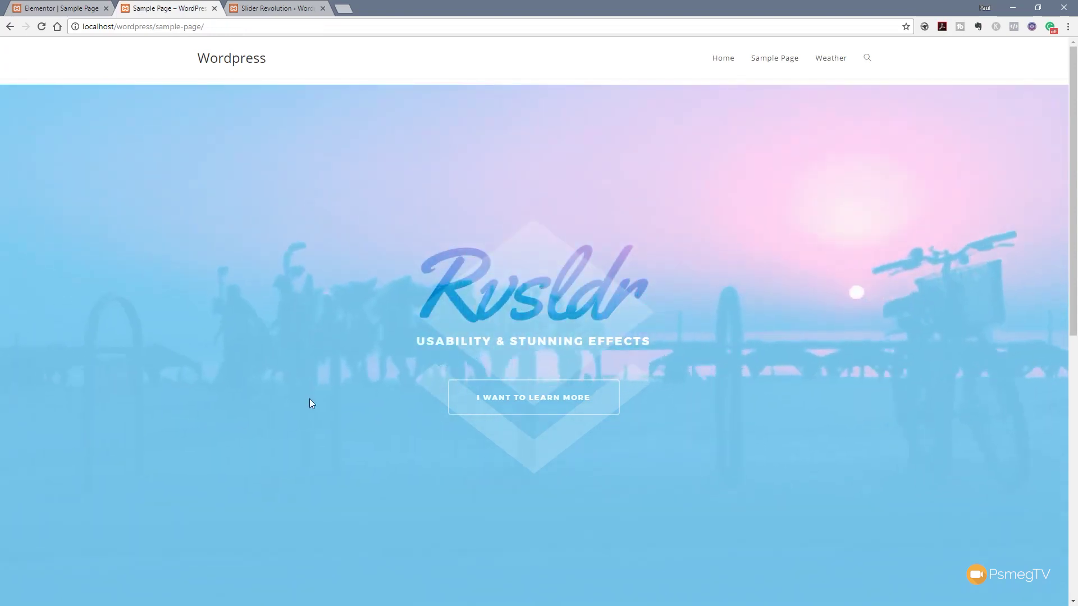
pyautogui.scroll(-6, 313, 402)
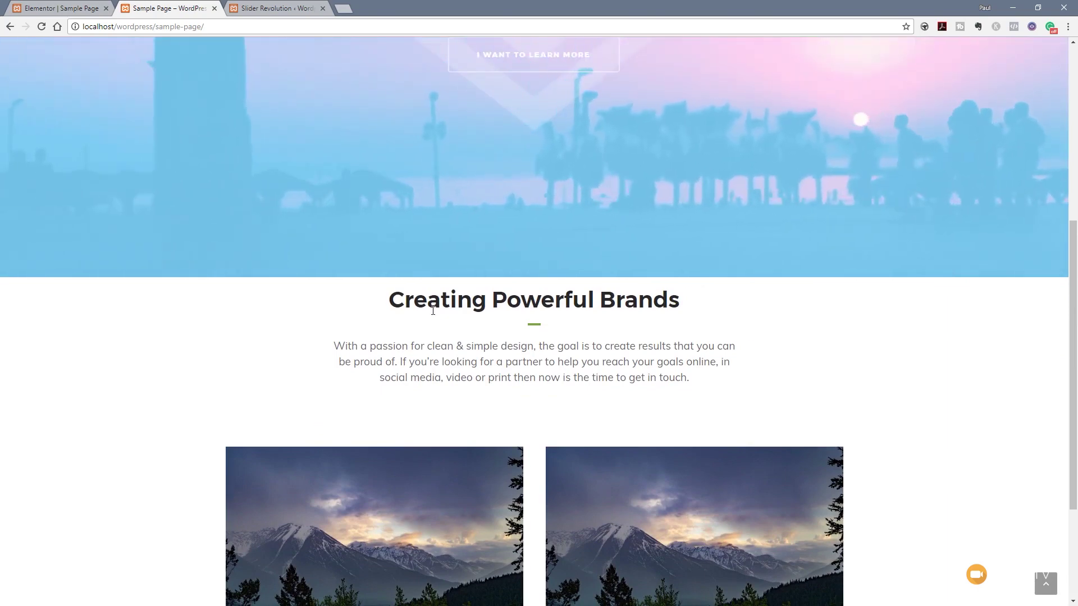
pyautogui.scroll(4, 381, 367)
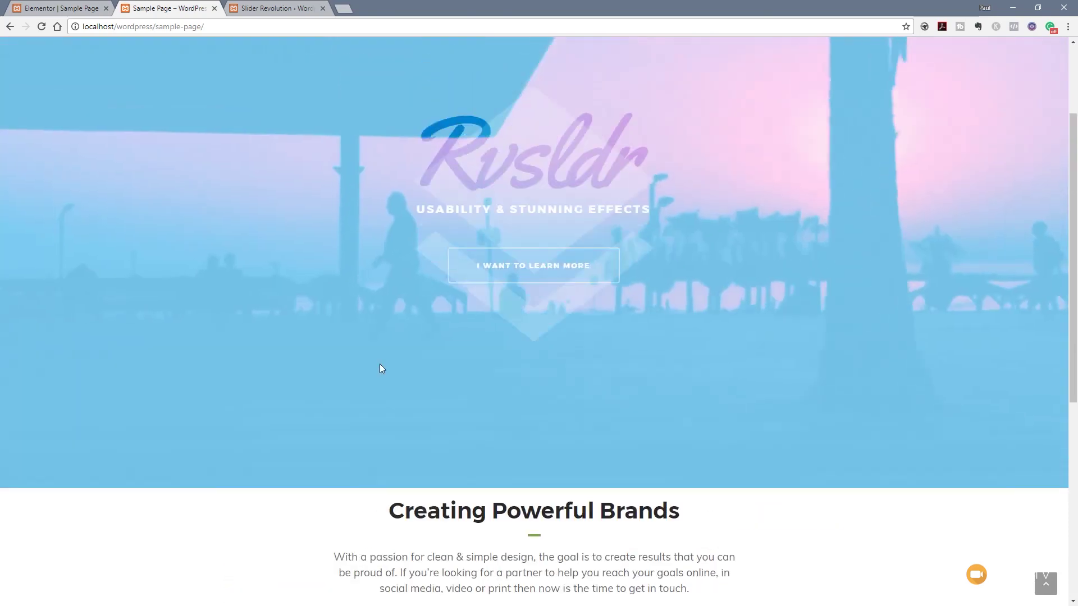
pyautogui.scroll(3, 380, 363)
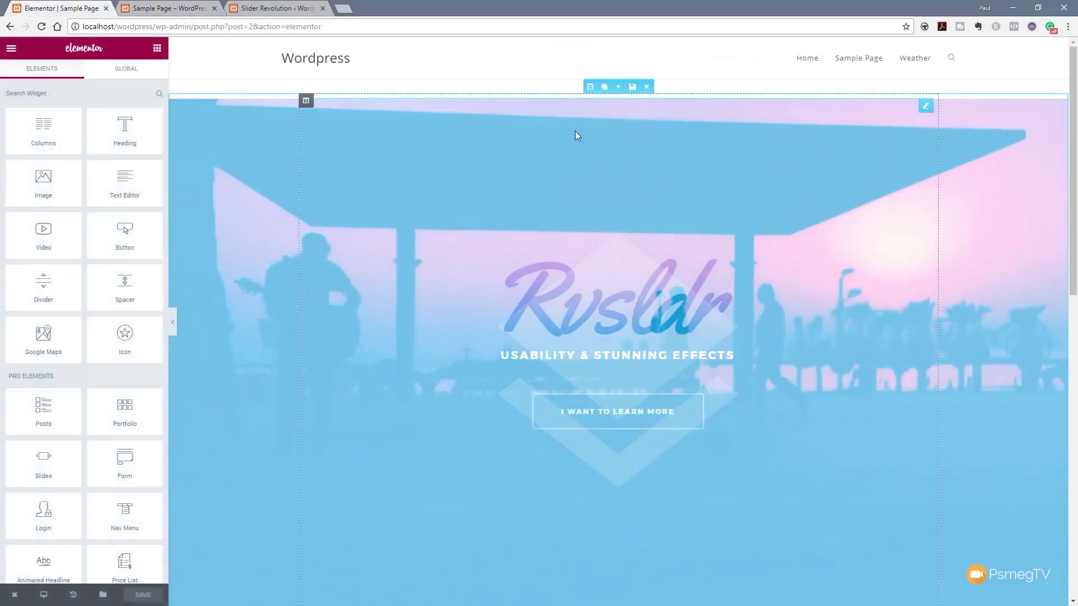
# Step: Delete the Shortcode widget and drag a Revolution Slider widget, found via 'sl', into the top section
pyautogui.click(909, 113)
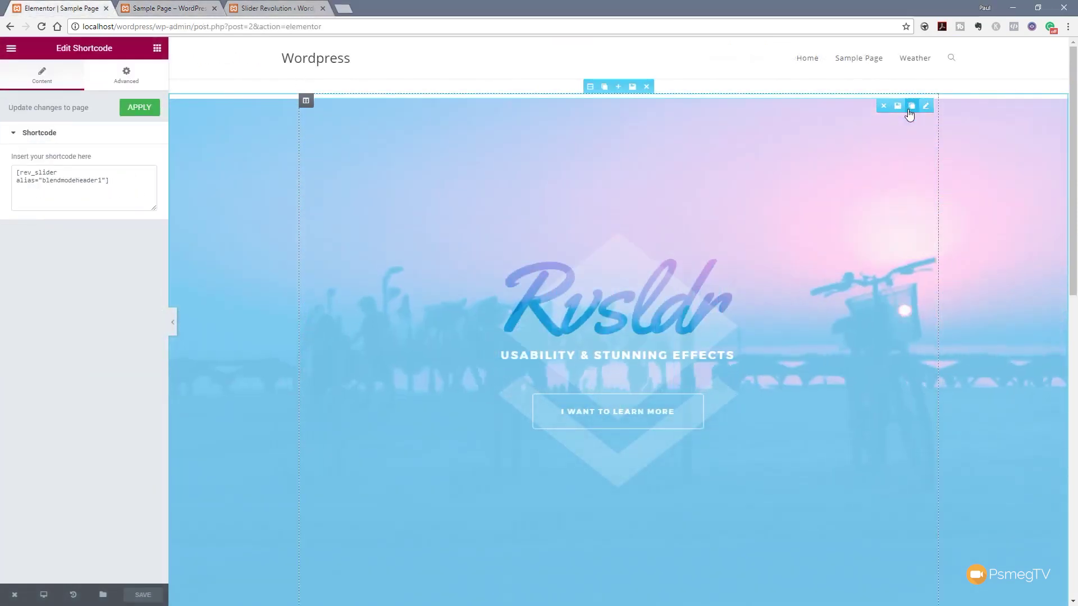
pyautogui.click(884, 107)
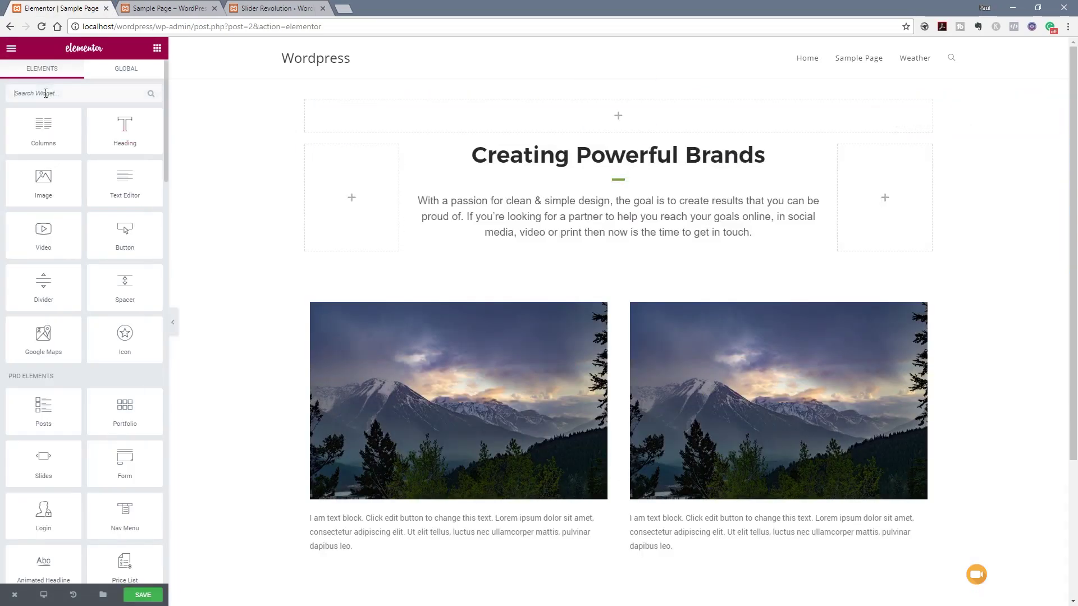
pyautogui.write('slider')
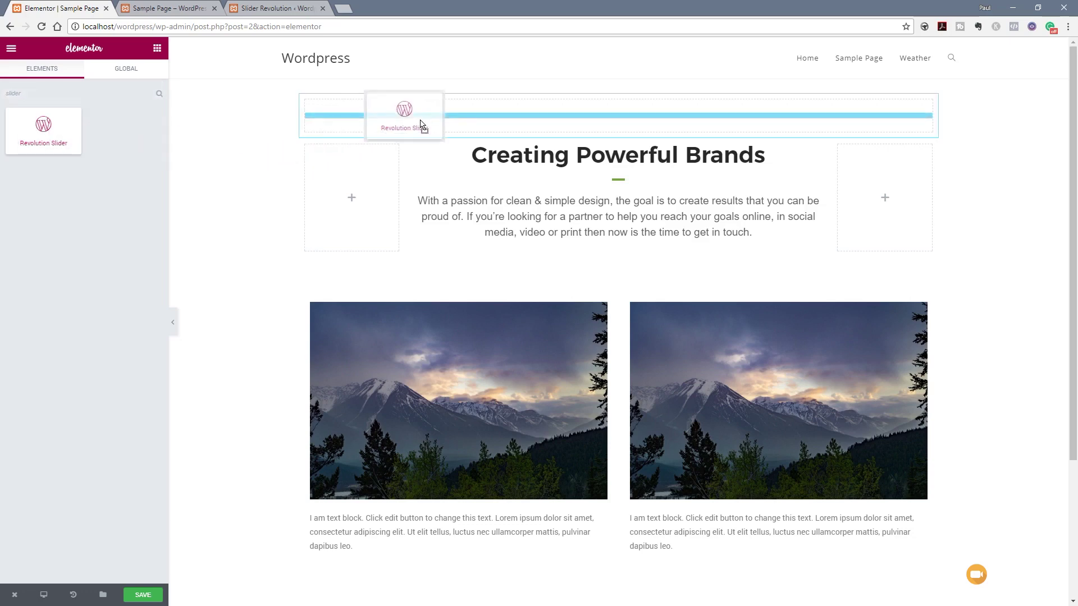
pyautogui.moveTo(421, 124); pyautogui.dragTo(416, 123)
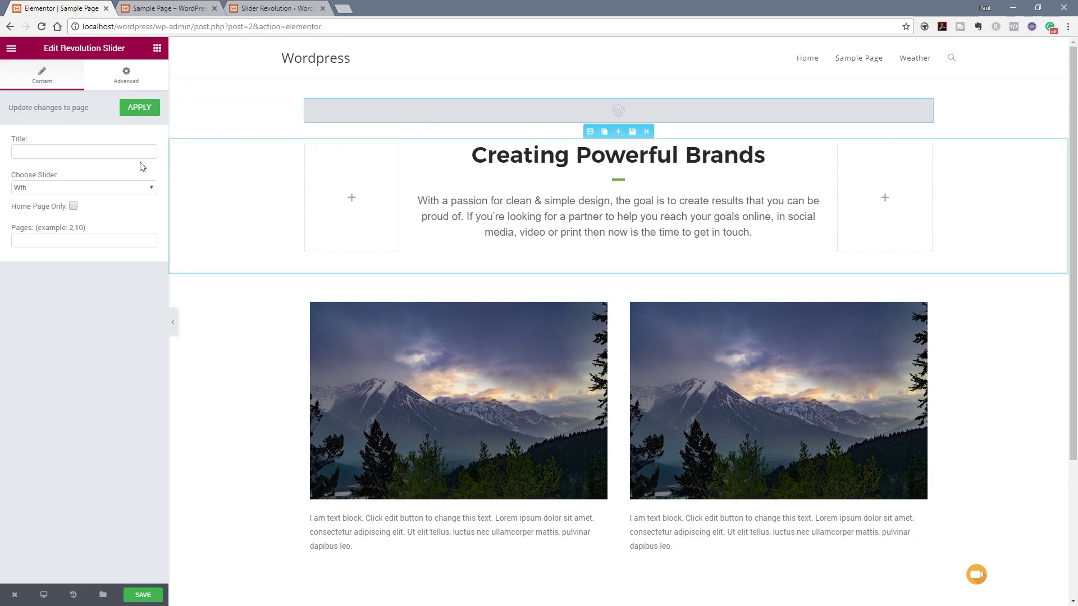
pyautogui.click(87, 190)
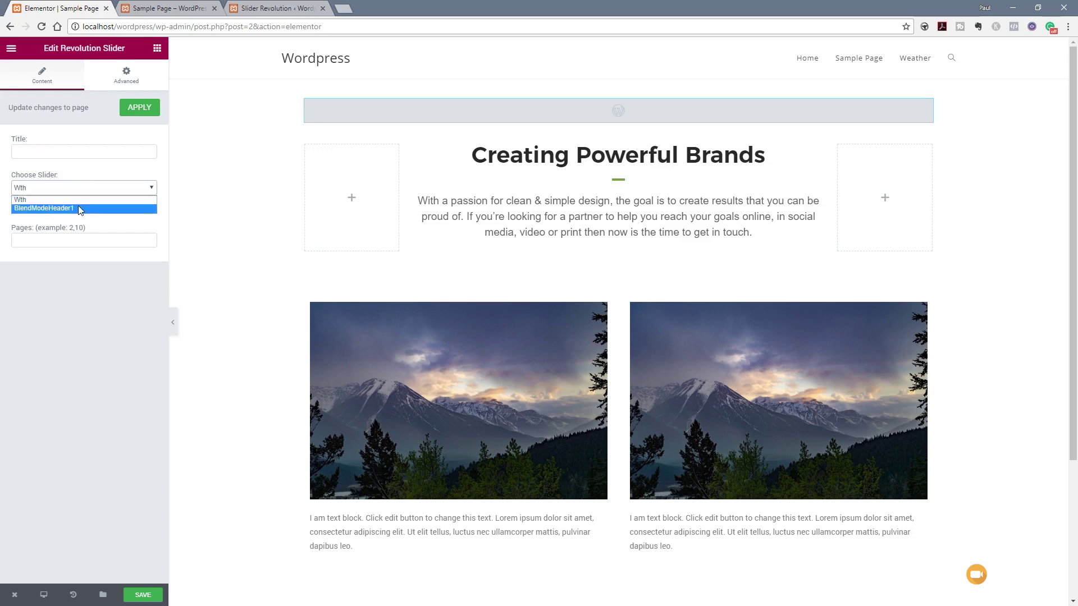
# Step: Set the Revolution Slider widget to BlendModeHeader1, apply the change and save the page
pyautogui.click(79, 208)
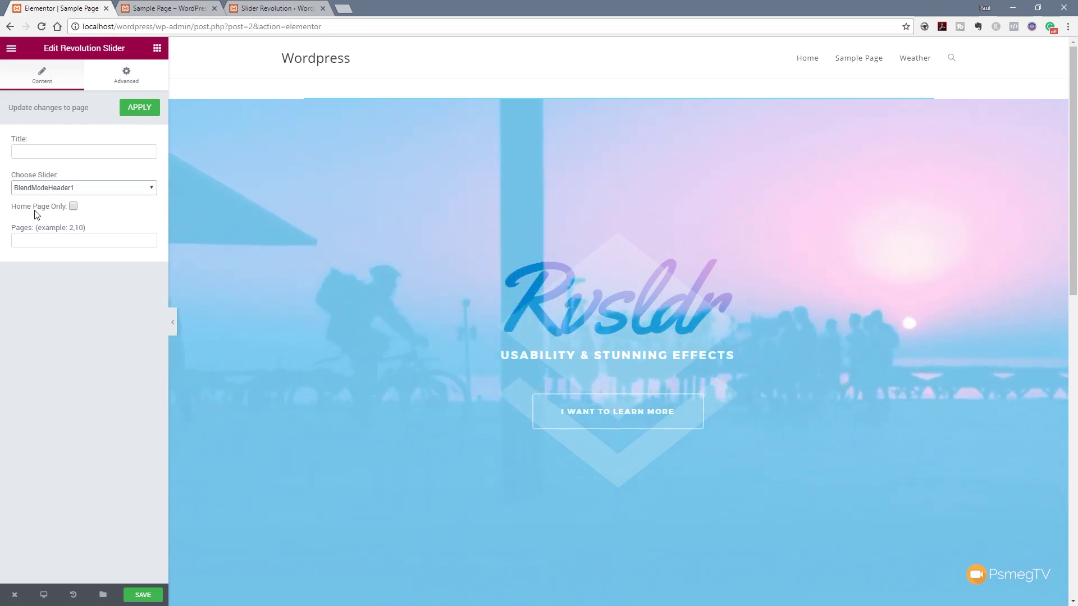
pyautogui.click(46, 236)
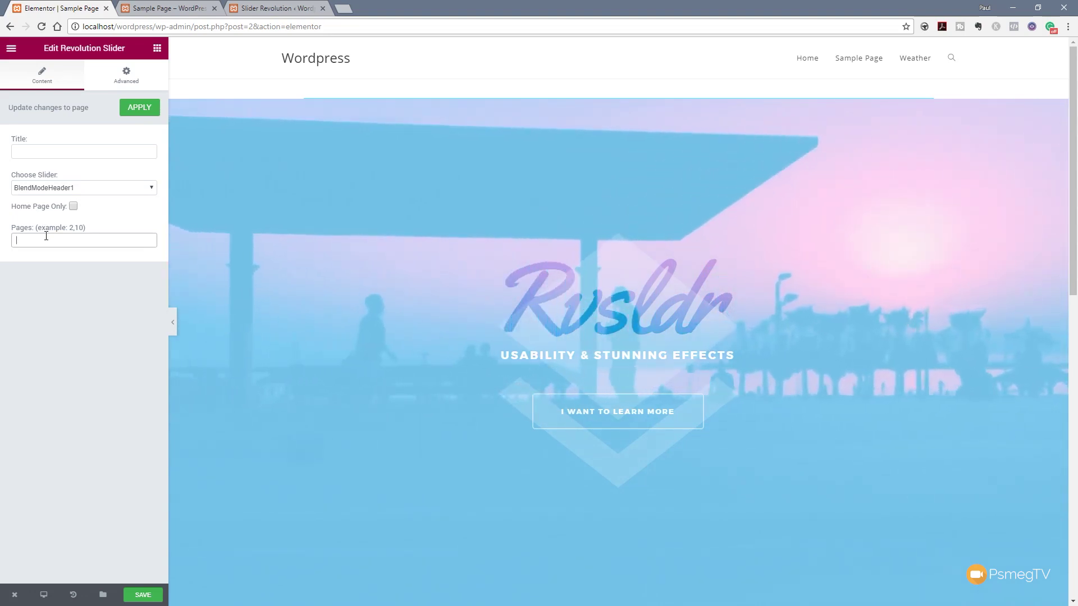
pyautogui.click(132, 84)
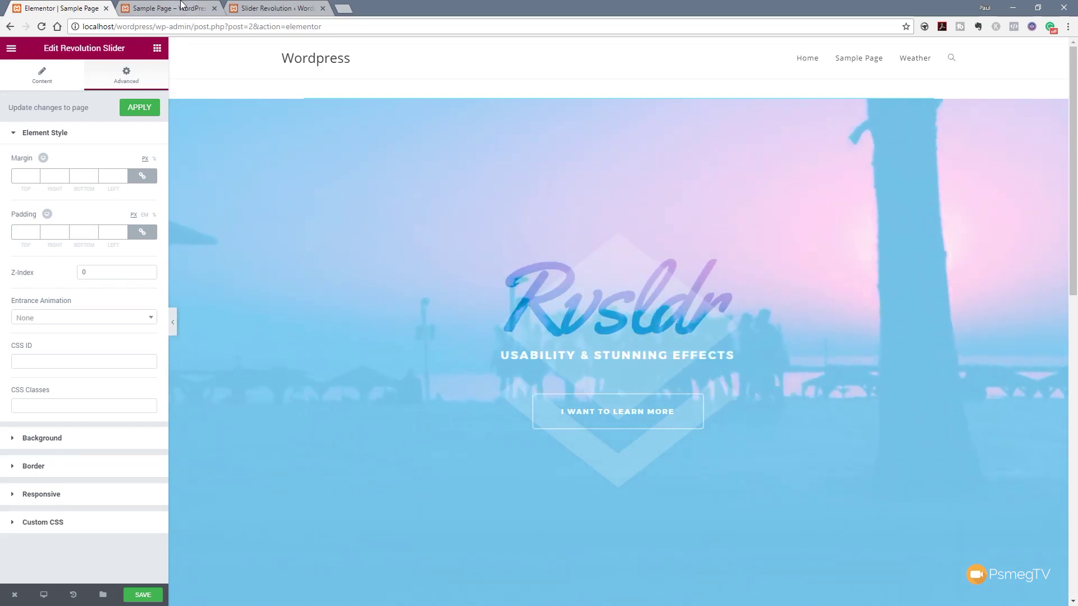
pyautogui.click(141, 112)
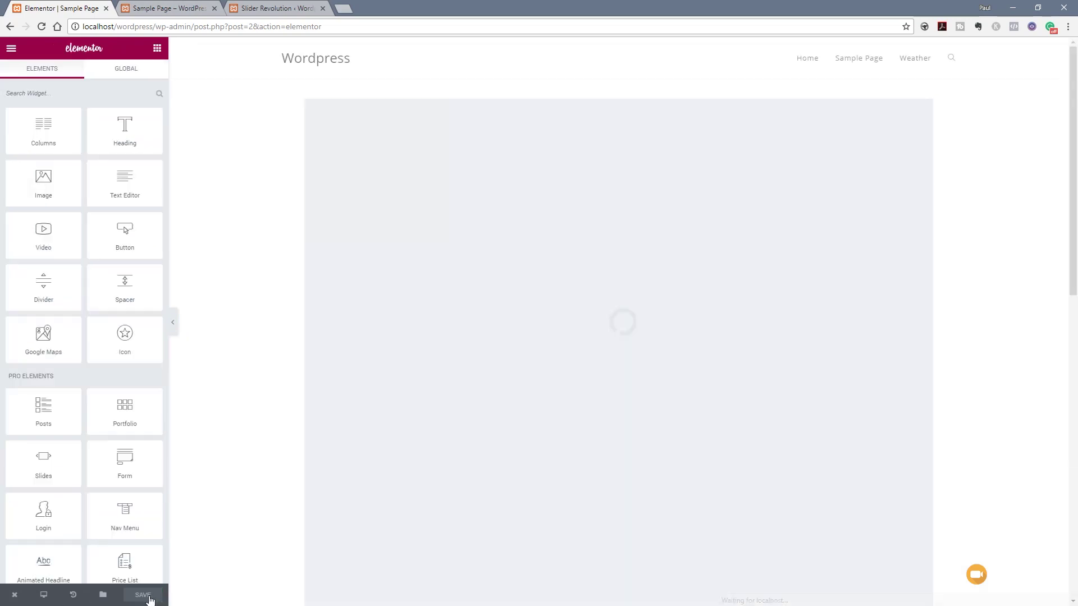
pyautogui.click(149, 596)
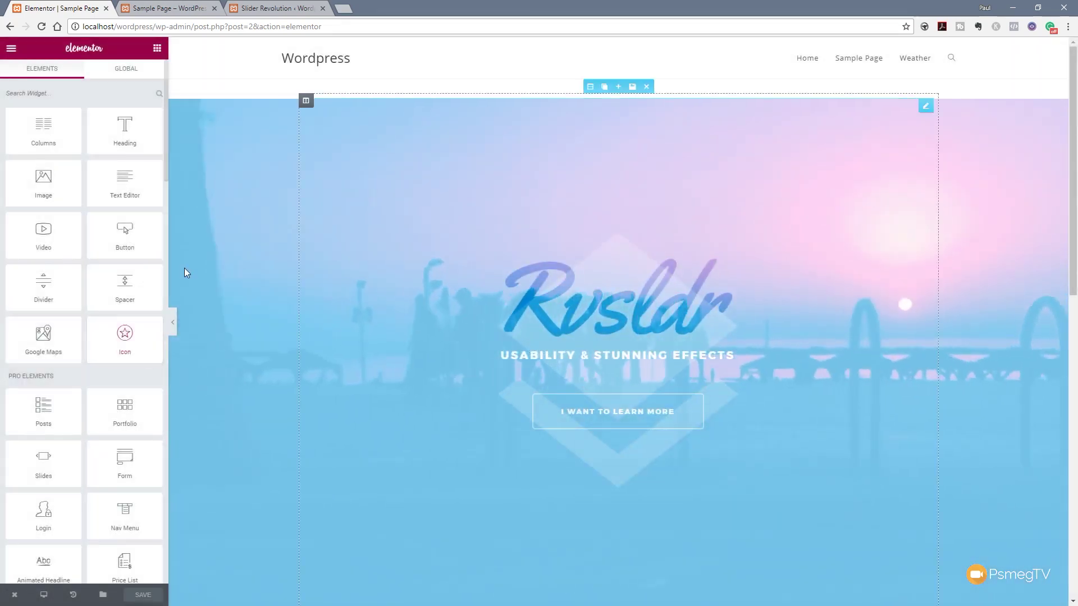
# Step: Reload the live Sample Page and scroll to confirm the Rvsldr slider above Creating Powerful Brands
pyautogui.click(166, 7)
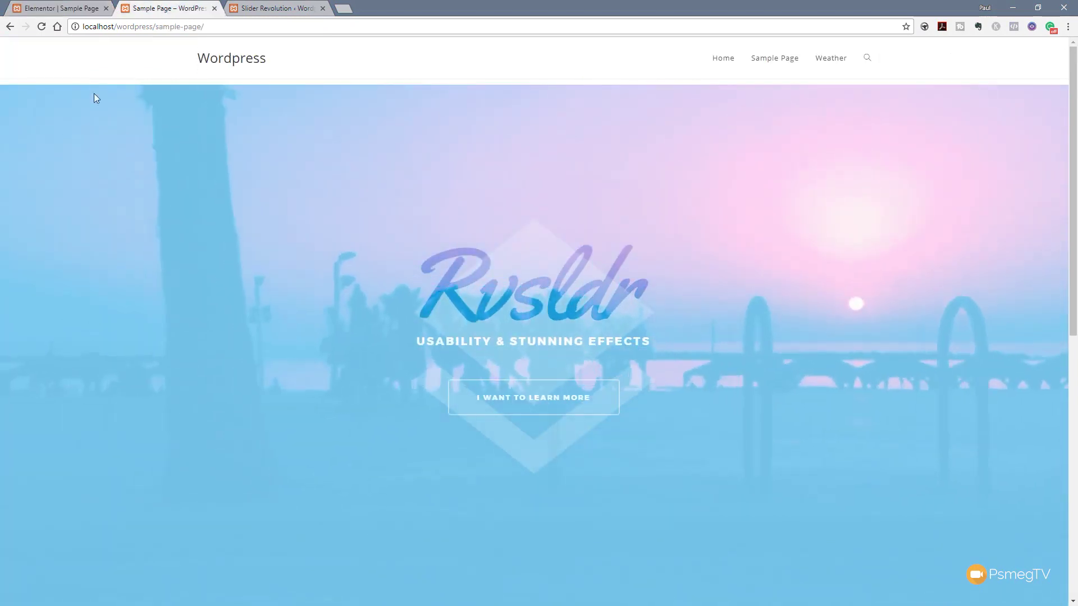
pyautogui.click(41, 27)
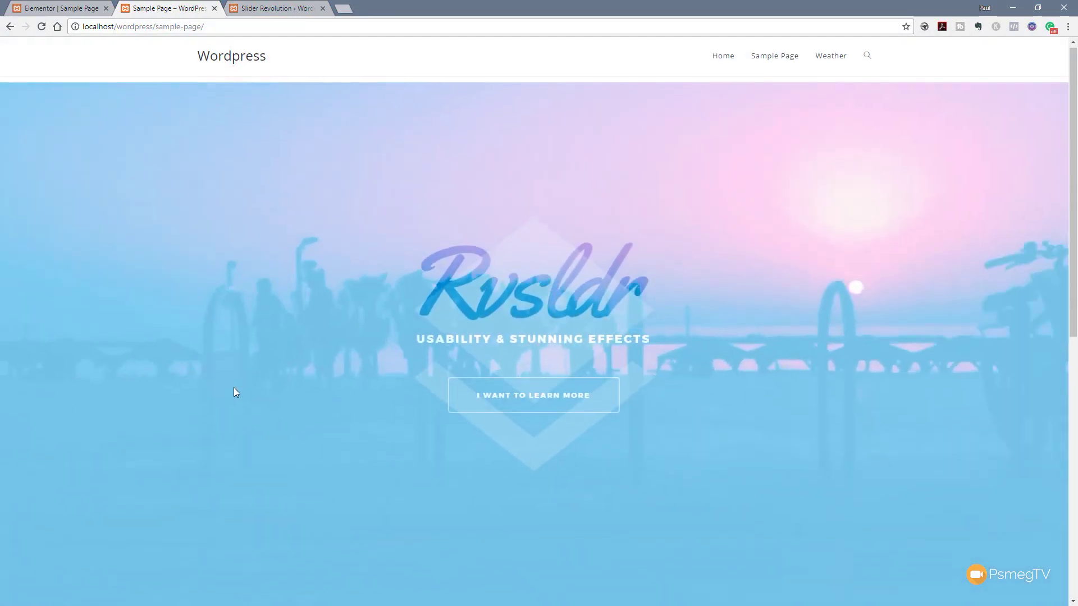
pyautogui.scroll(-5, 235, 391)
pyautogui.scroll(-1, 235, 392)
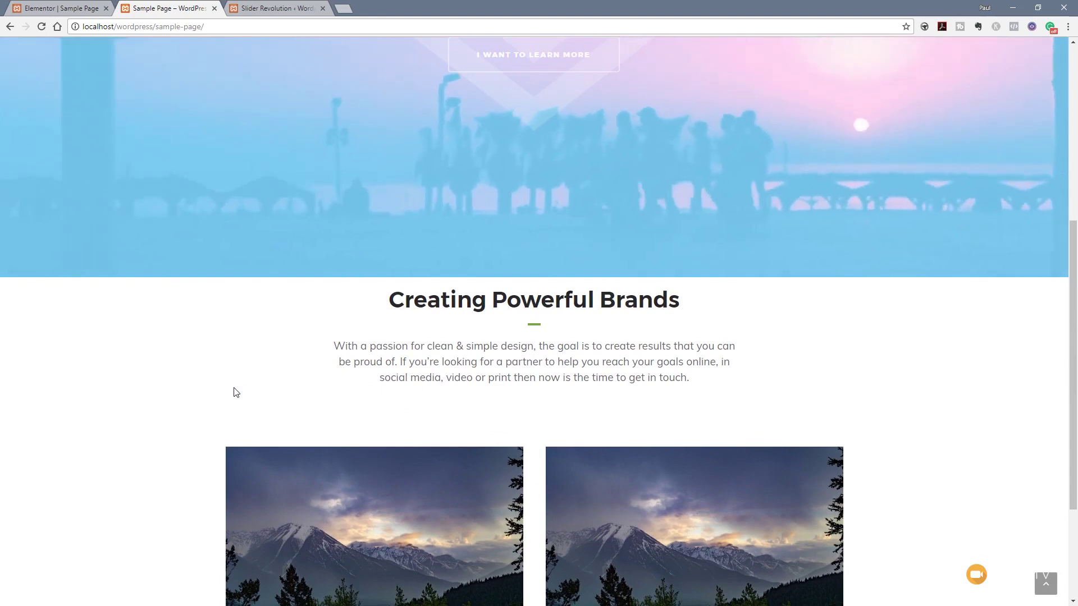
# Step: Return to the Elementor | Sample Page editor tab
pyautogui.click(32, 8)
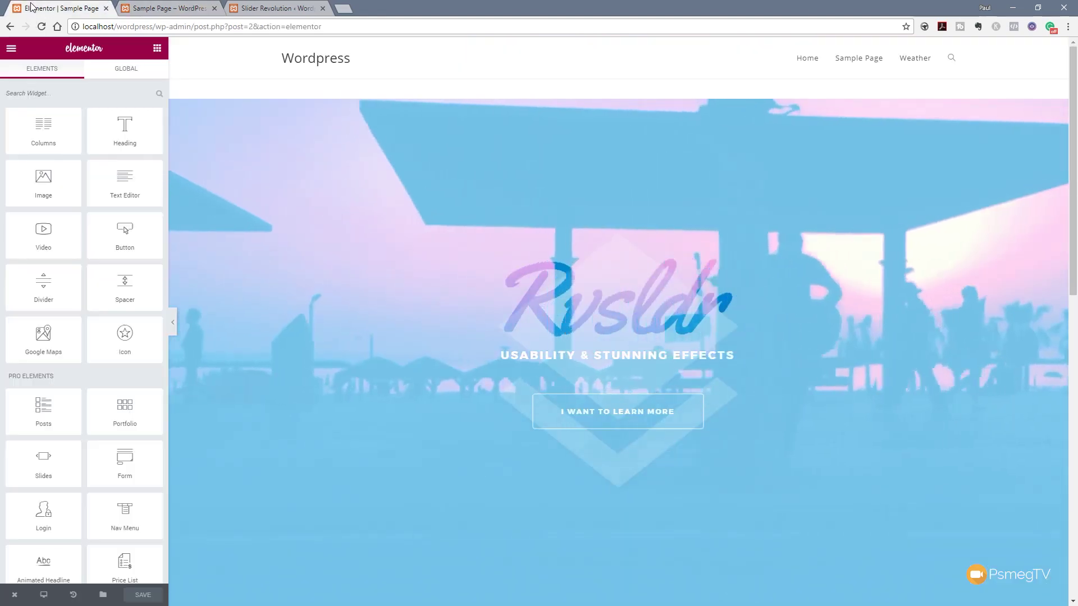